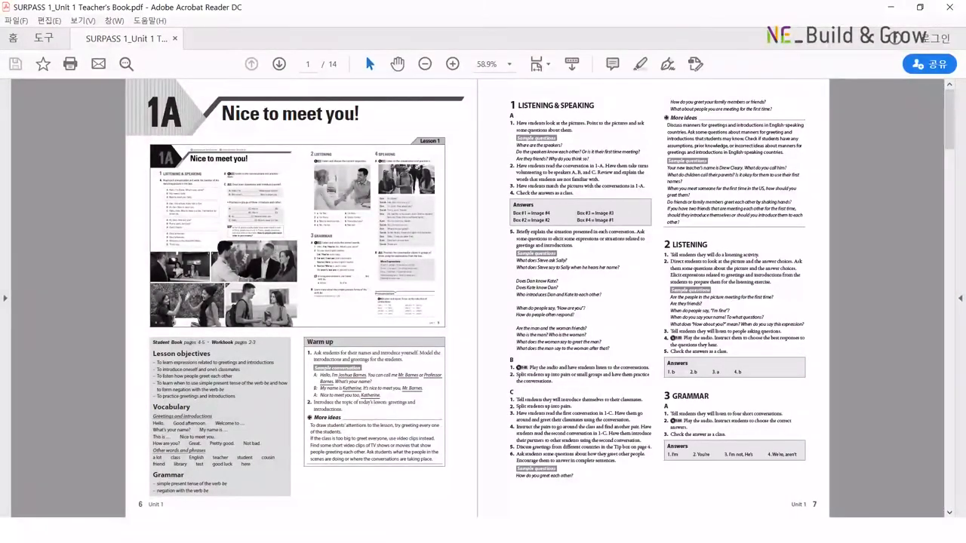
Step: Switch from the Teacher's Book PDF back to the Student Book 1 resource page
key("alt+Tab")
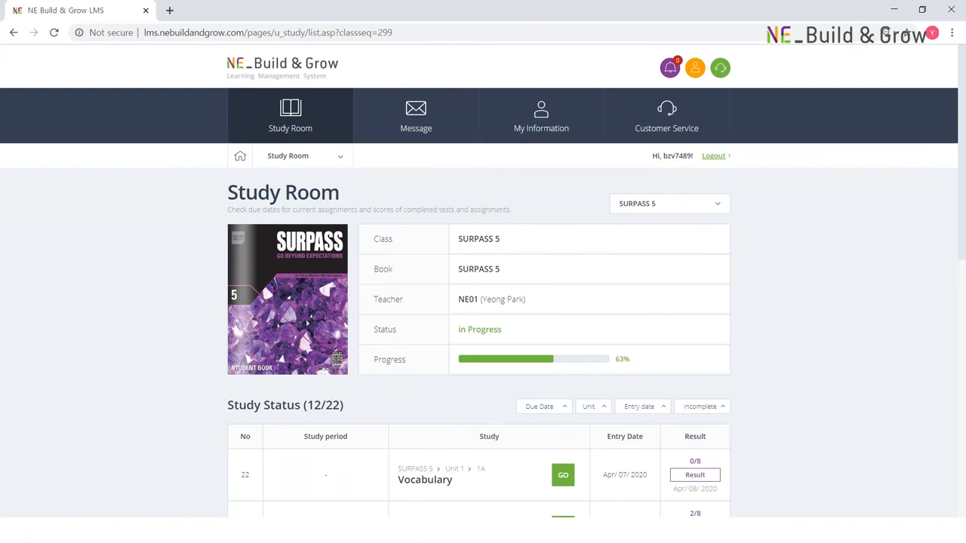
scroll(483, 302, "down", 5)
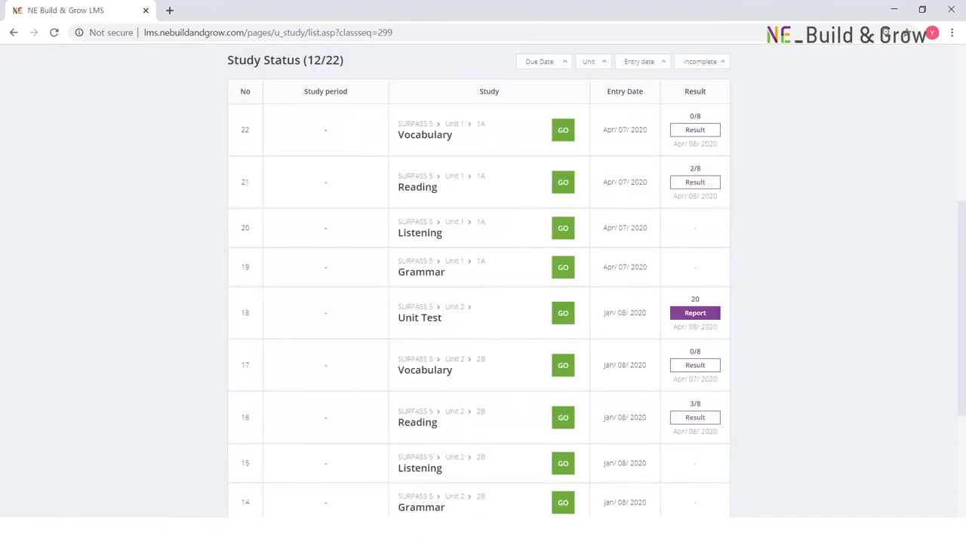